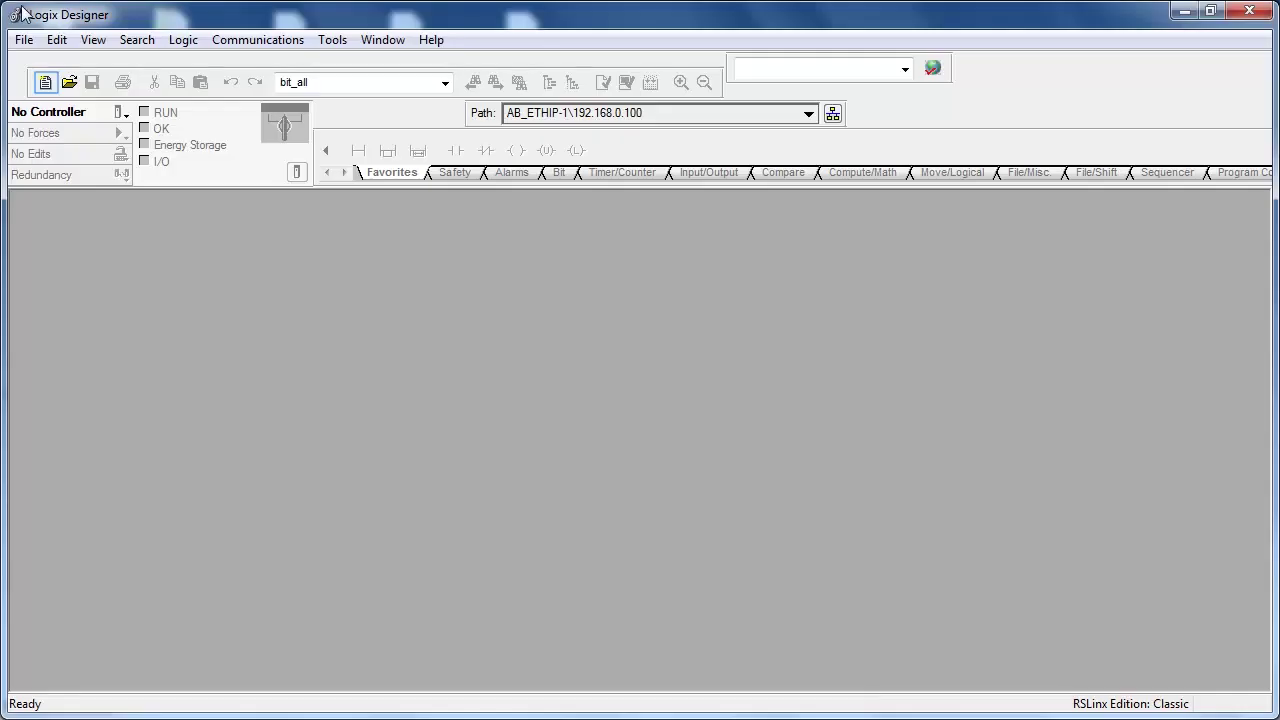
- Create project Cube67plus_example for a 1769-L30ERMS at revision 30; collapse Data Types and Motion Groups
{"action": "left_click", "coordinate": [45, 83]}
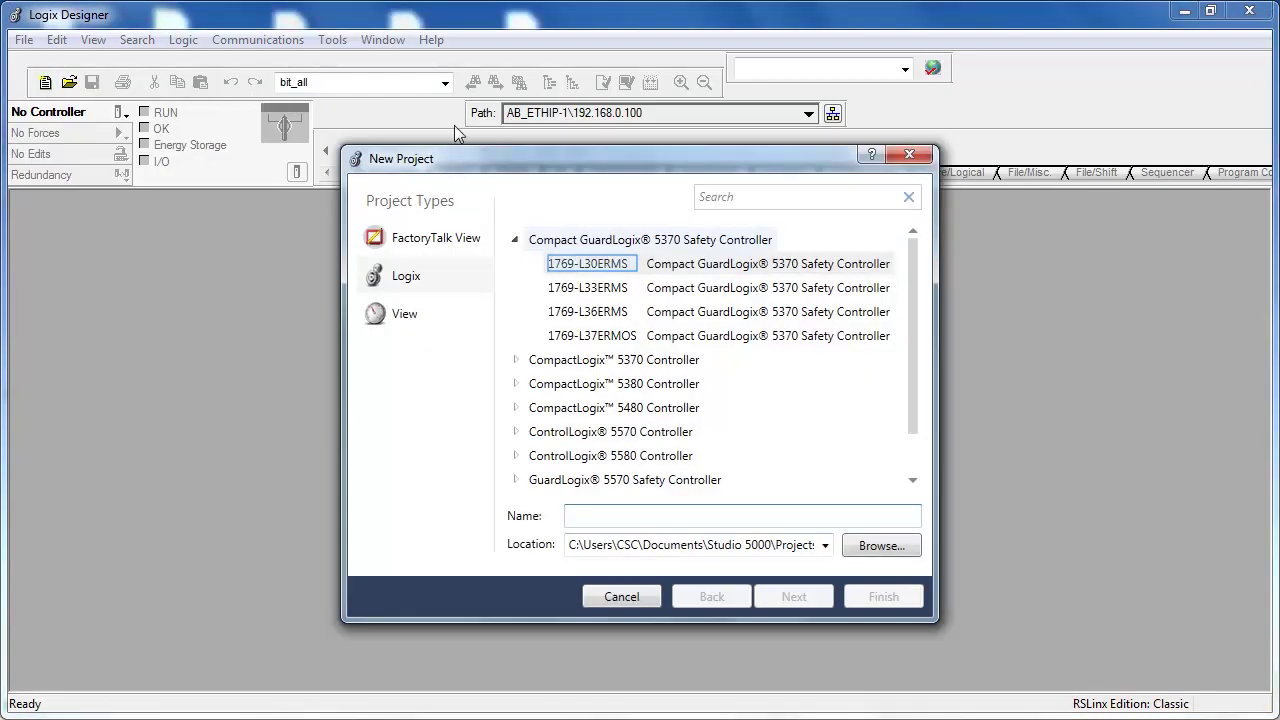
{"action": "left_click", "coordinate": [620, 264]}
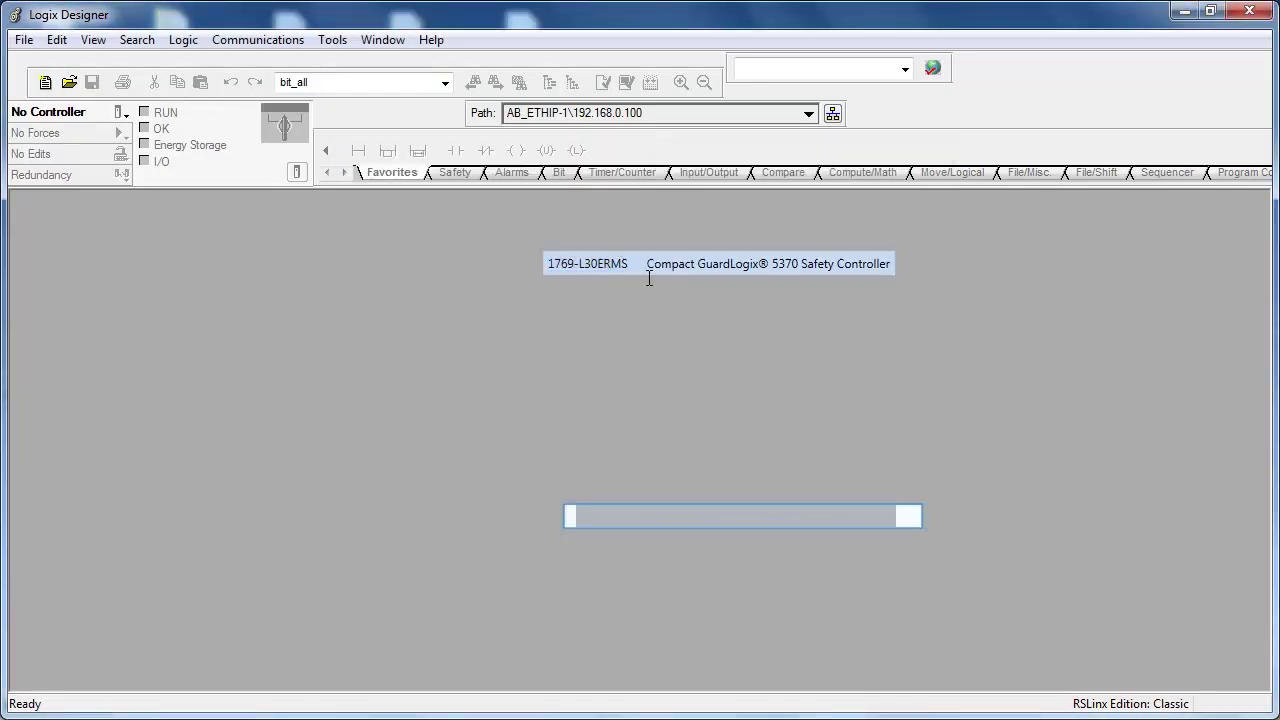
{"action": "left_click", "coordinate": [690, 516]}
{"action": "type", "text": "Cube6"}
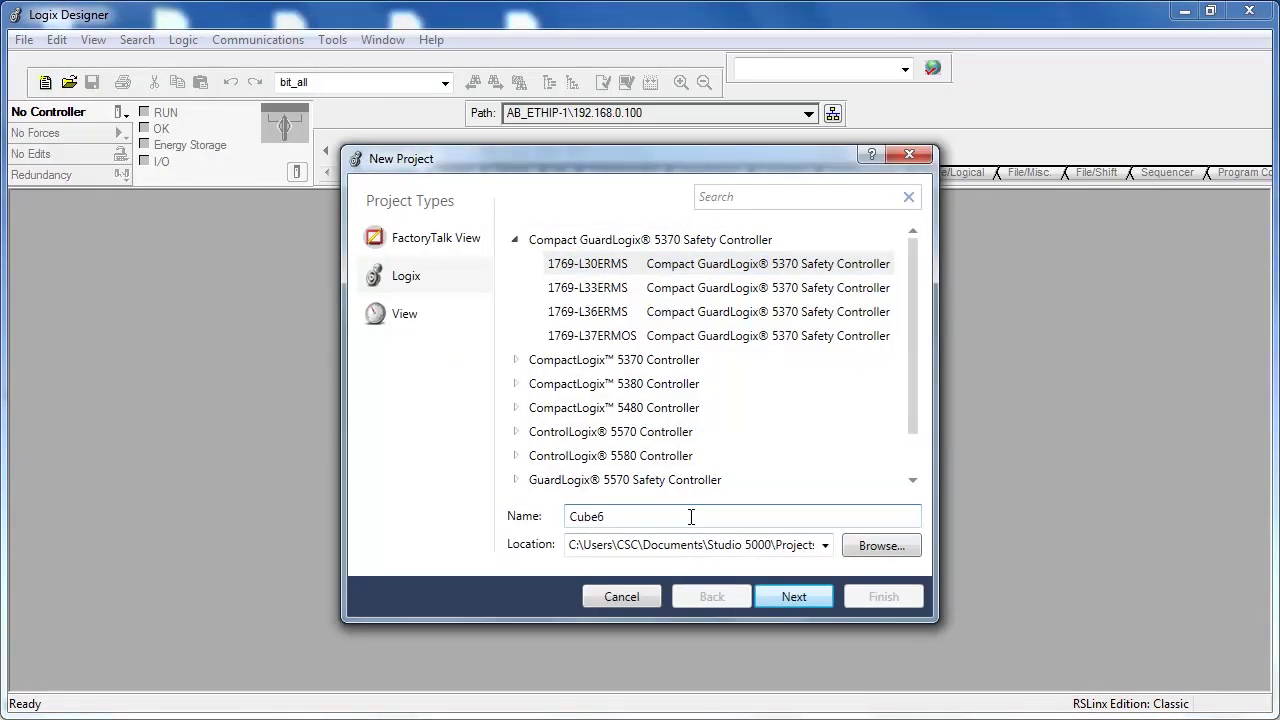
{"action": "type", "text": "7plus_example"}
{"action": "left_click", "coordinate": [815, 592]}
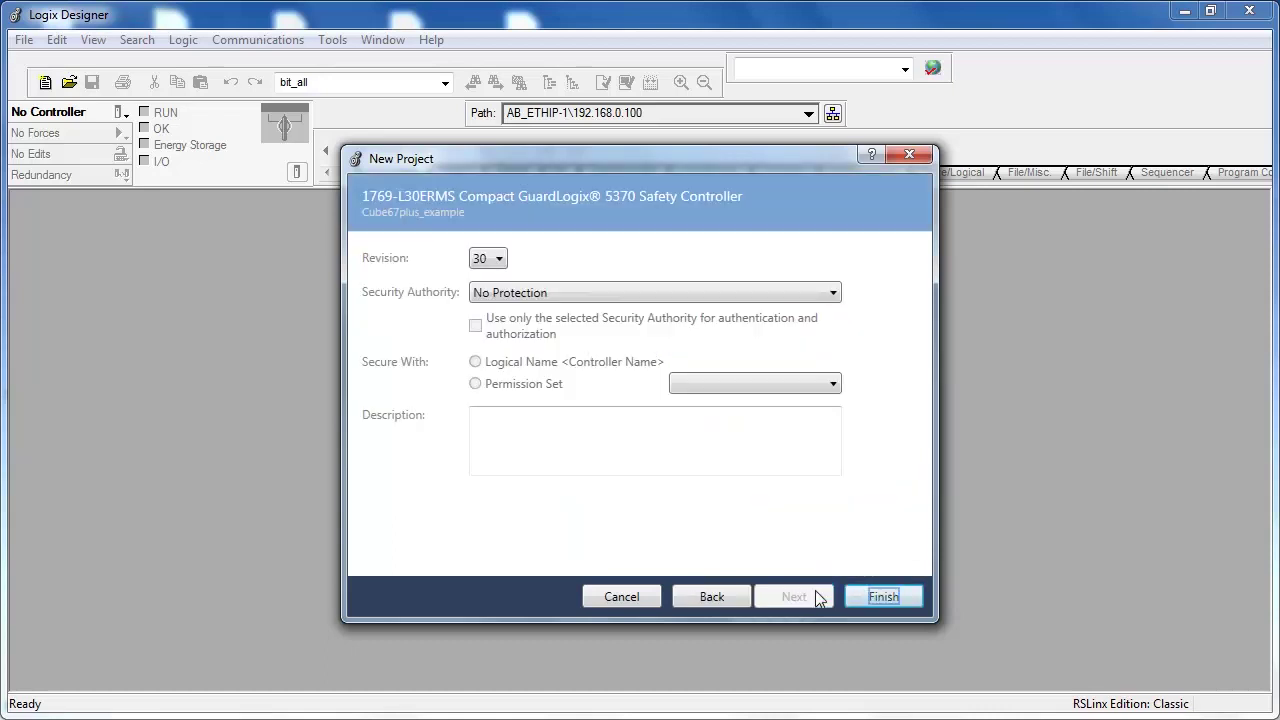
{"action": "left_click", "coordinate": [869, 596]}
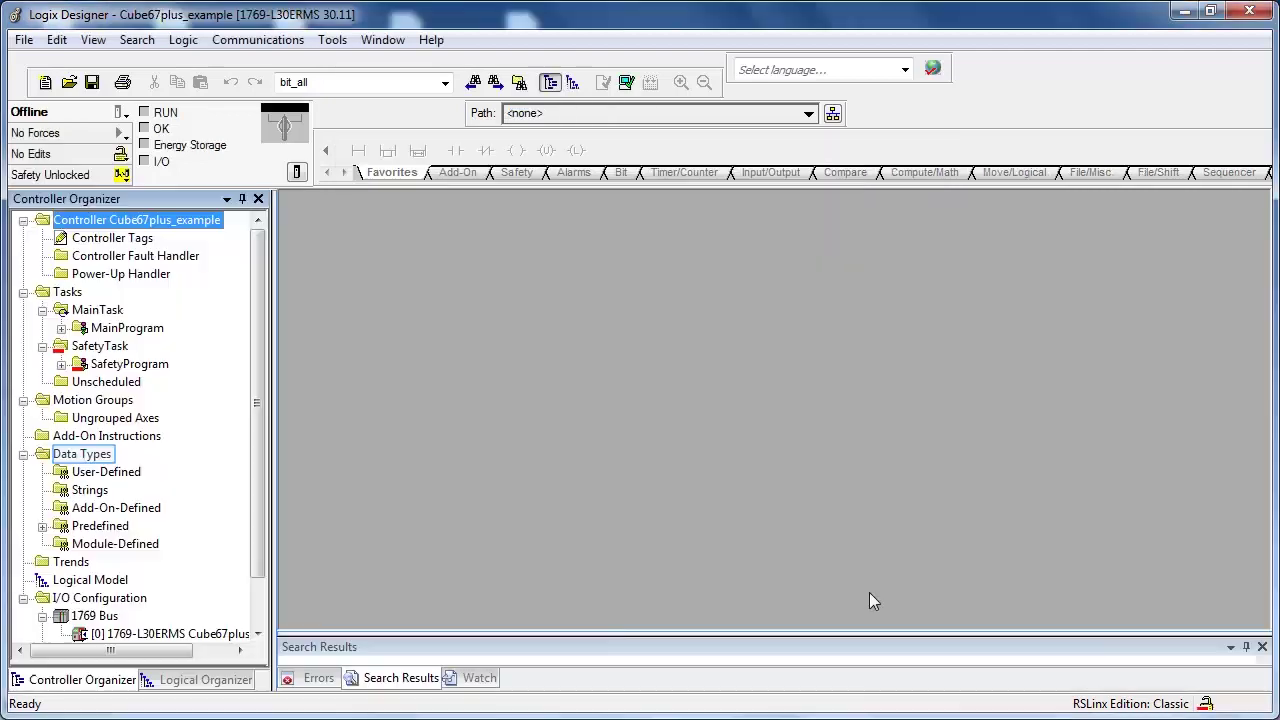
{"action": "left_click", "coordinate": [23, 455]}
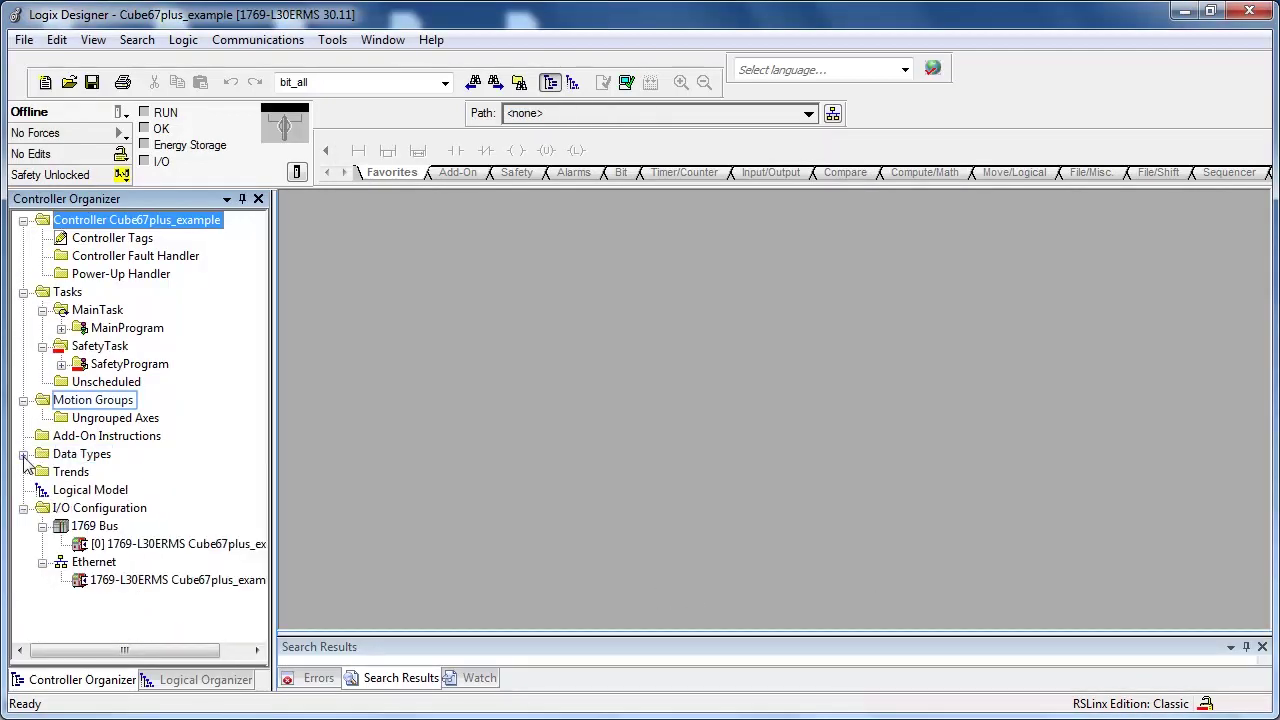
{"action": "left_click", "coordinate": [22, 401]}
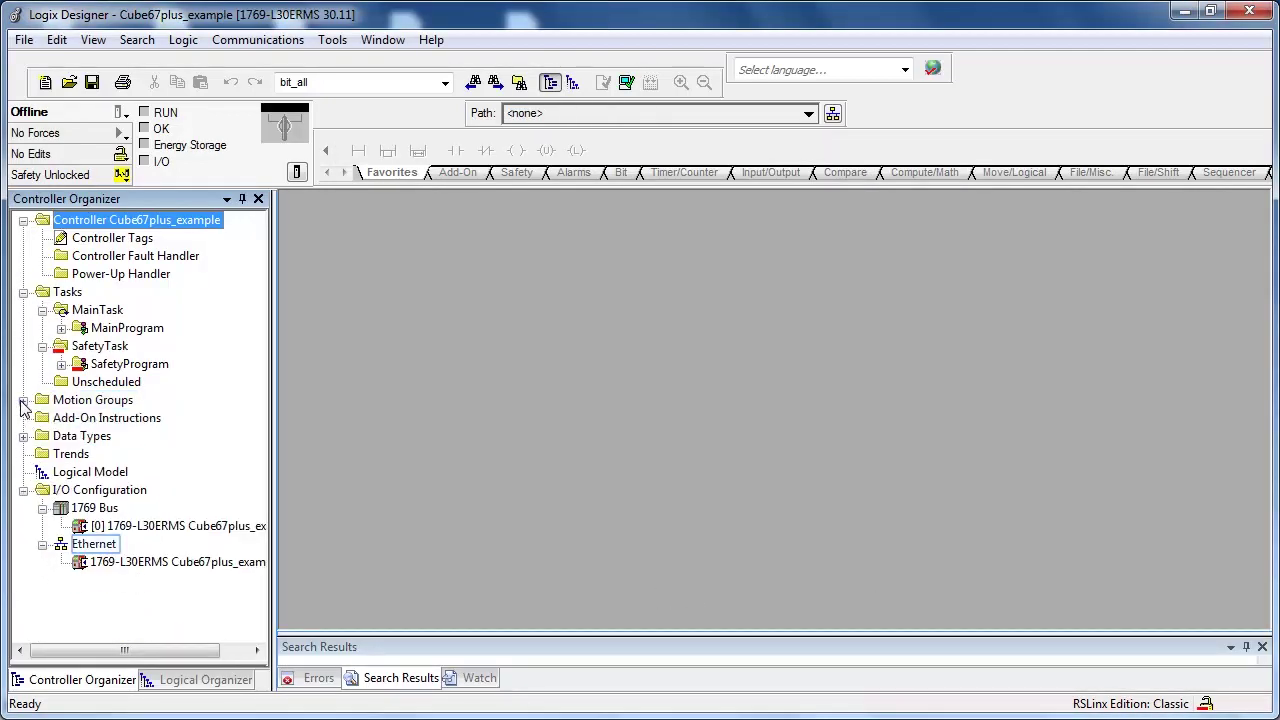
- Add a new module under Ethernet by searching 56535 and choosing the Cube67+ BN-E V2
{"action": "right_click", "coordinate": [99, 548]}
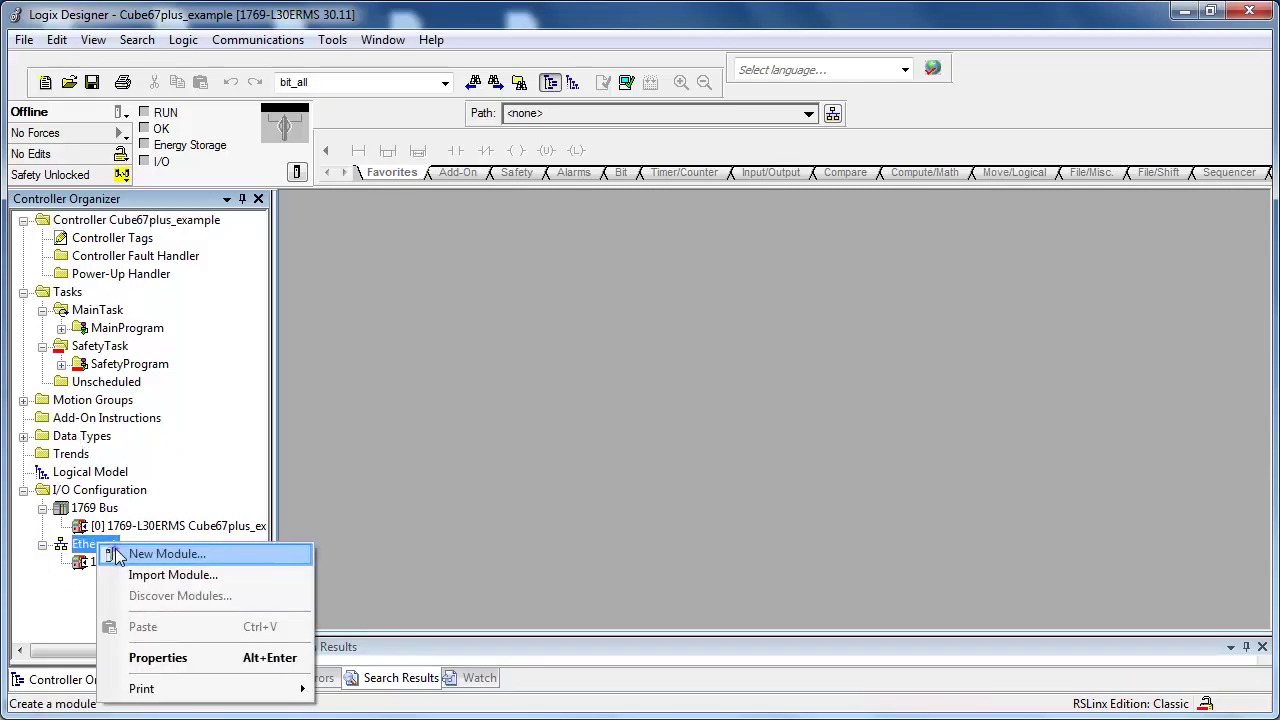
{"action": "left_click", "coordinate": [117, 556]}
{"action": "type", "text": "5"}
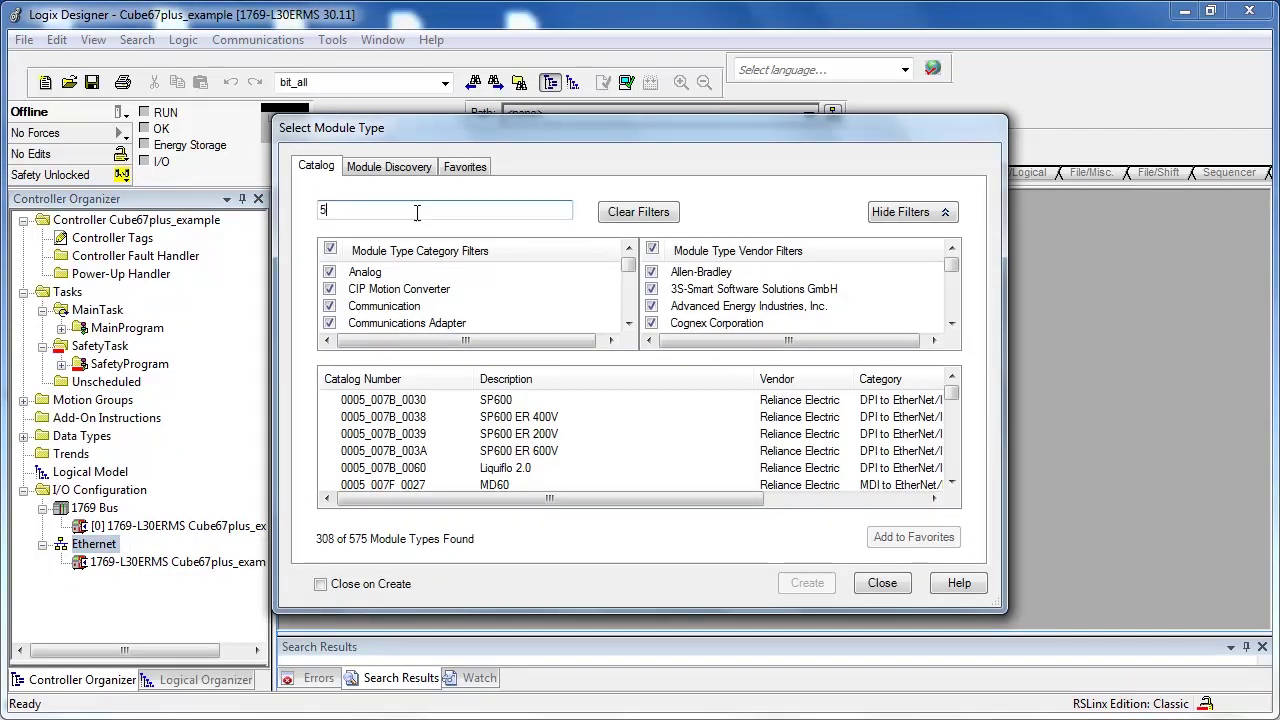
{"action": "type", "text": "6535"}
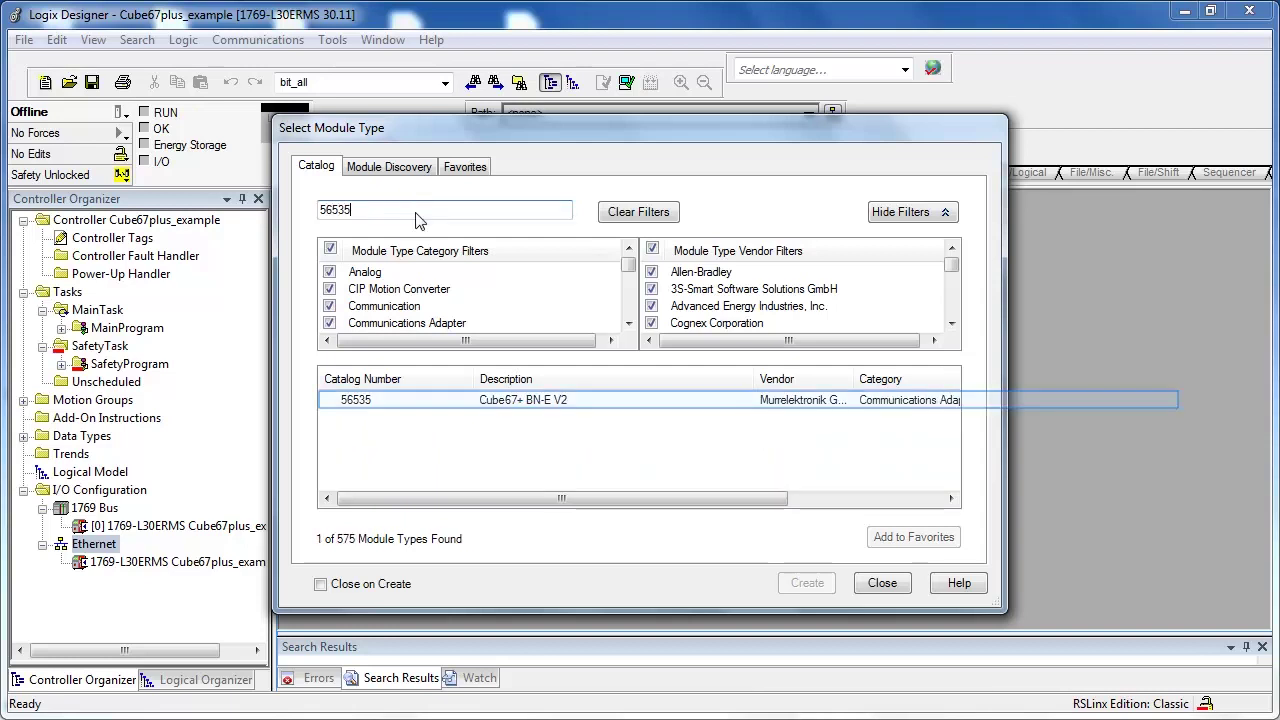
{"action": "left_click", "coordinate": [511, 402]}
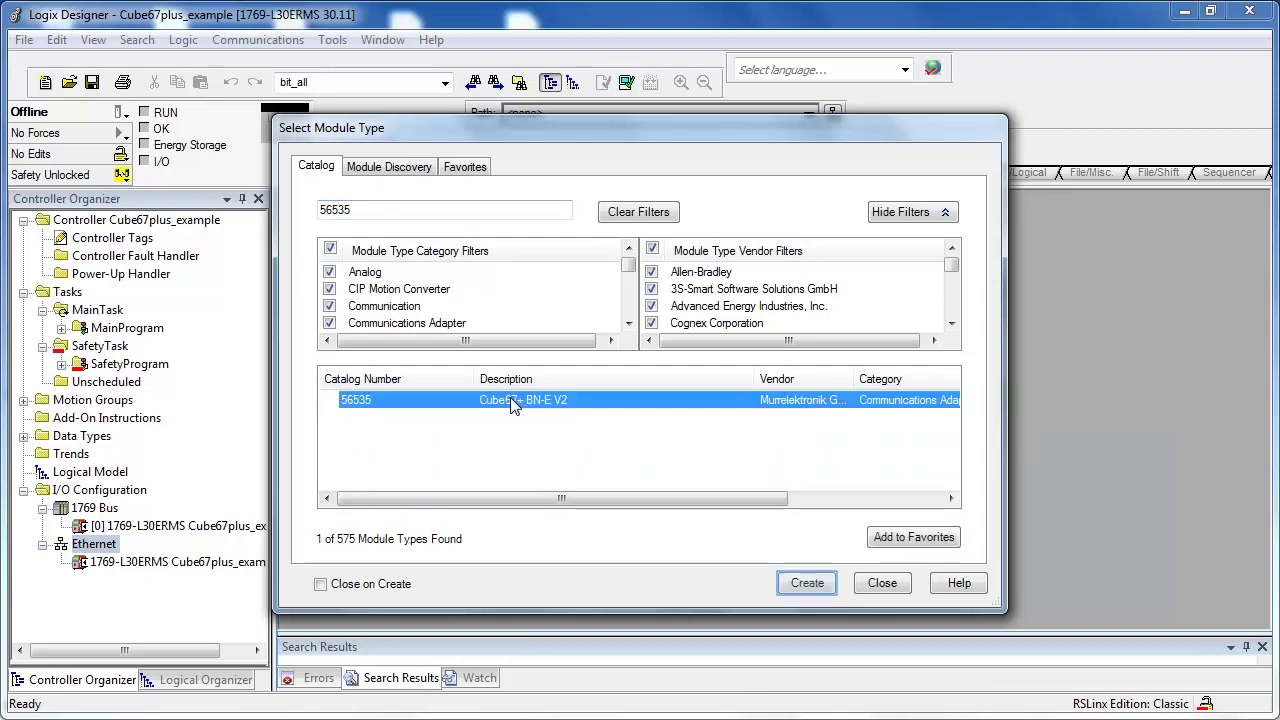
{"action": "left_click", "coordinate": [809, 580]}
- Name the module Cube67plus_IOL with IP address 192.168.0.3, then open its module definition
{"action": "type", "text": "C"}
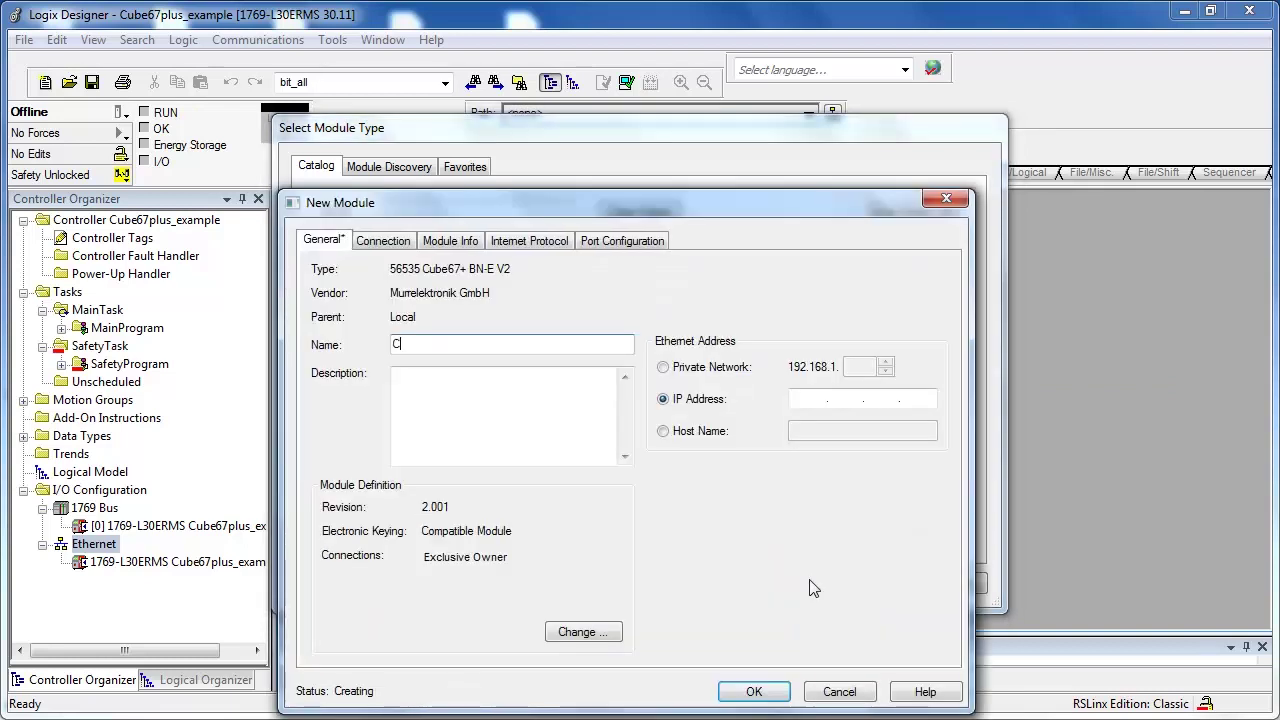
{"action": "type", "text": "ube67plus_IOL"}
{"action": "left_click", "coordinate": [810, 399]}
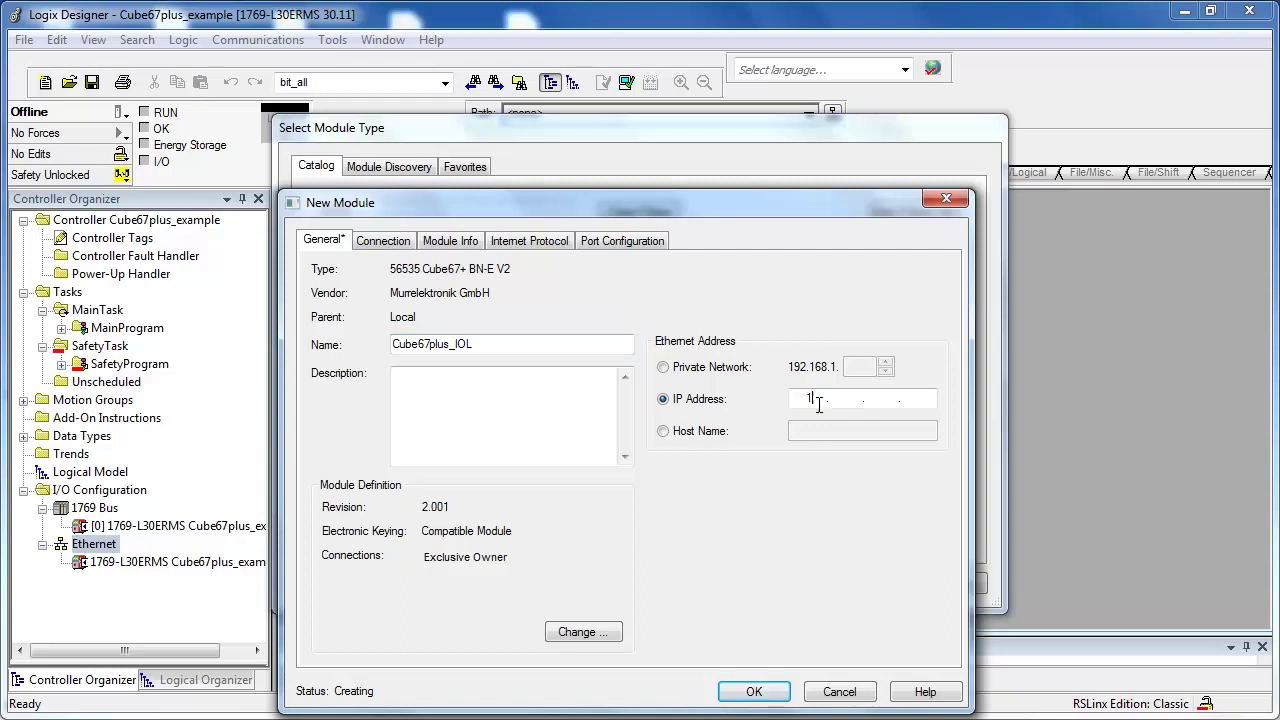
{"action": "type", "text": "192.168.0."}
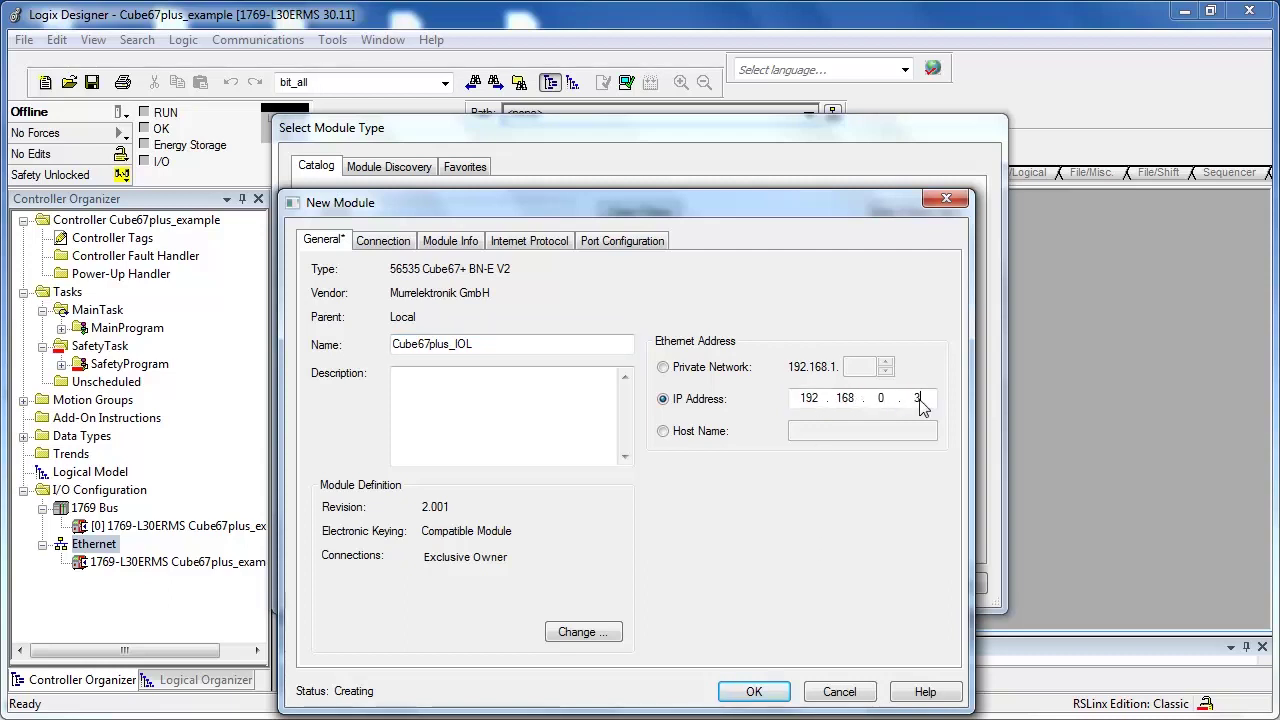
{"action": "type", "text": "3"}
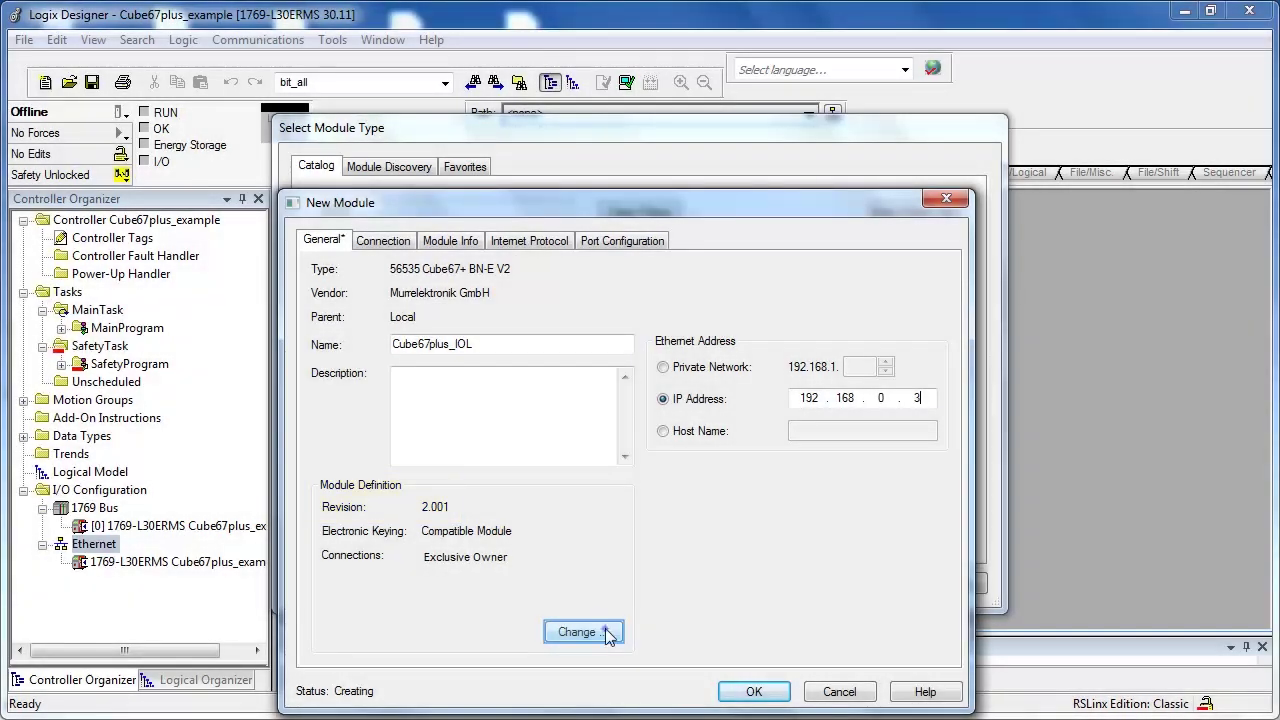
{"action": "left_click", "coordinate": [608, 634]}
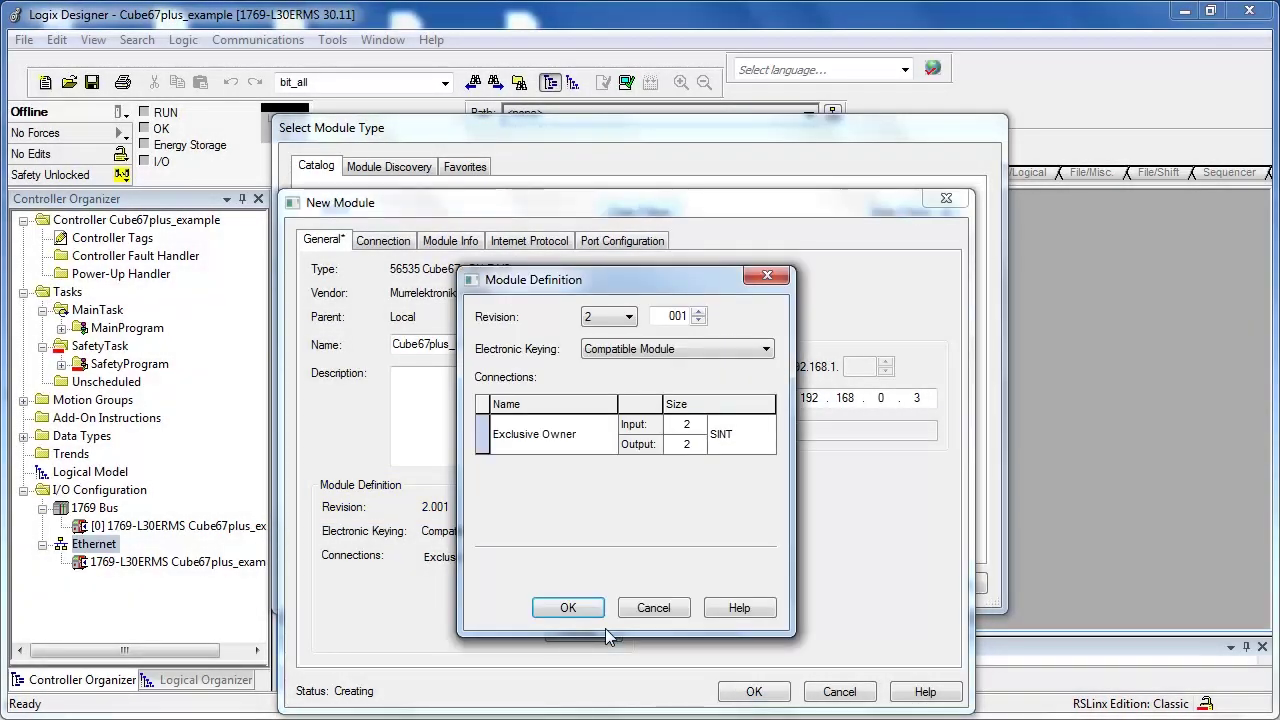
- Size Cube67plus_IOL to 62 SINT input and 12 SINT output, confirm, and add it under Ethernet
{"action": "double_click", "coordinate": [686, 425]}
{"action": "type", "text": "62"}
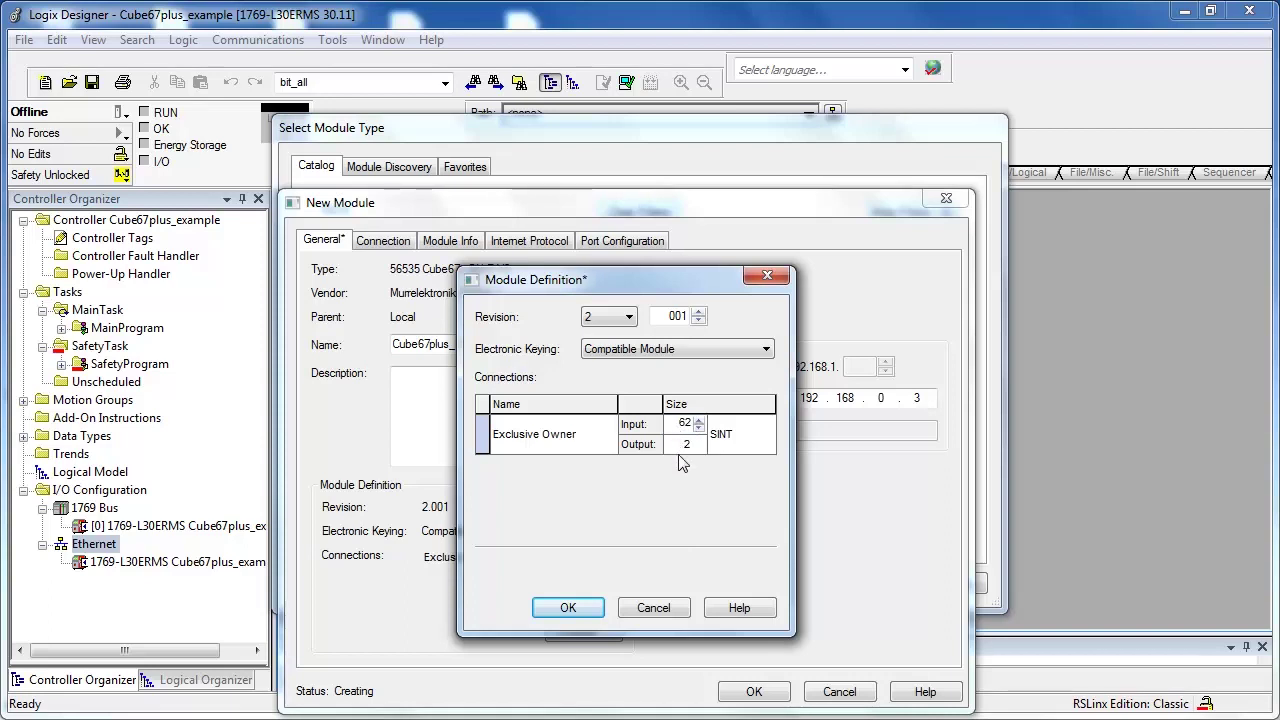
{"action": "left_click", "coordinate": [684, 452]}
{"action": "double_click", "coordinate": [682, 450]}
{"action": "type", "text": "12"}
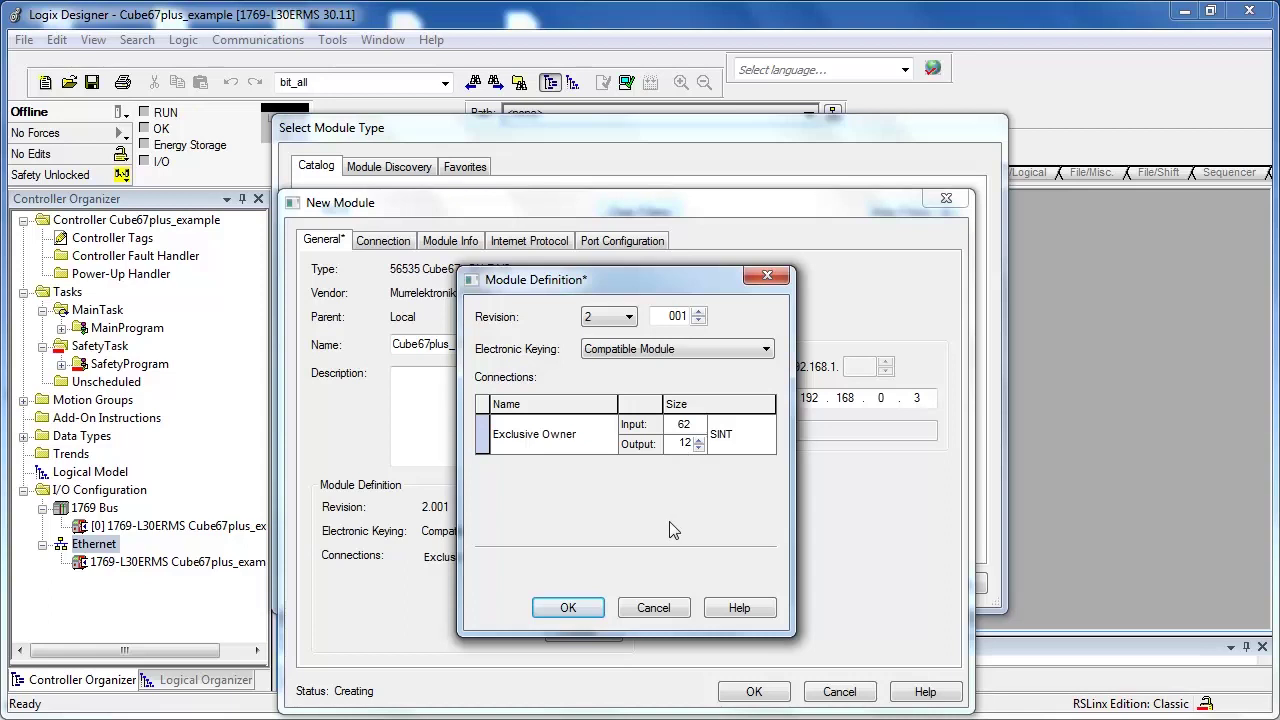
{"action": "left_click", "coordinate": [588, 610]}
{"action": "left_click", "coordinate": [588, 610]}
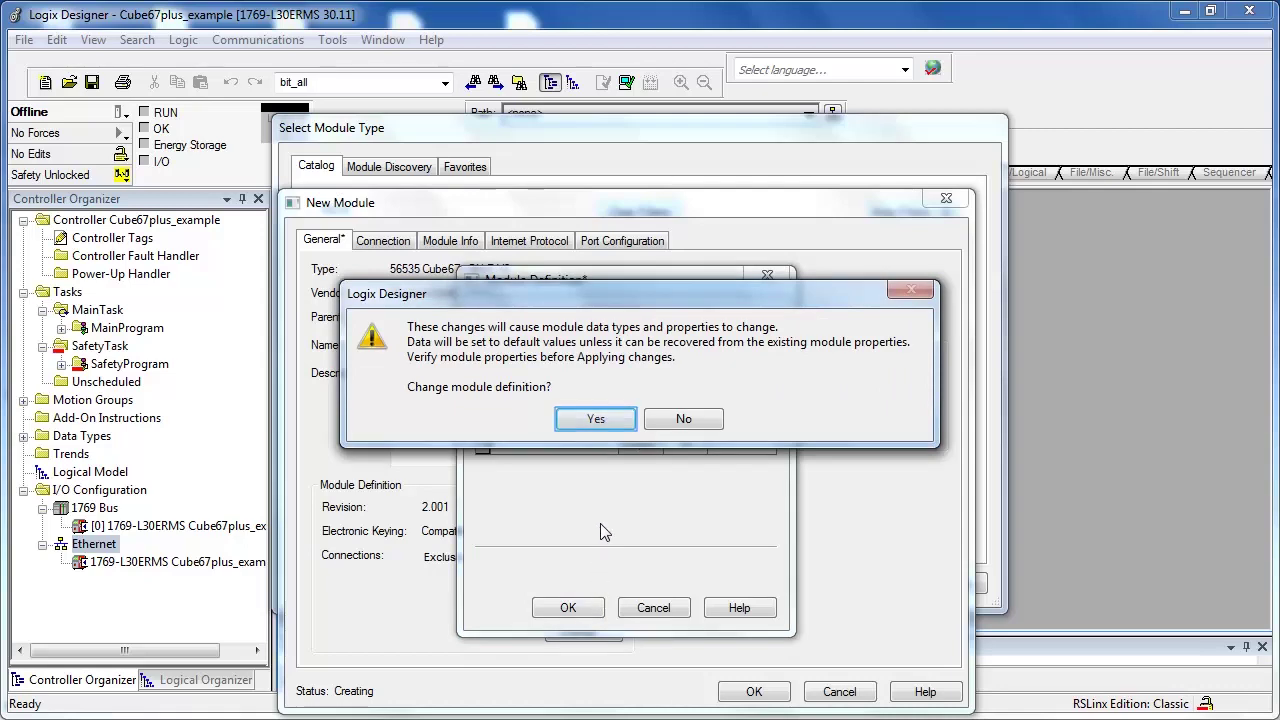
{"action": "left_click", "coordinate": [604, 424]}
{"action": "left_click", "coordinate": [748, 692]}
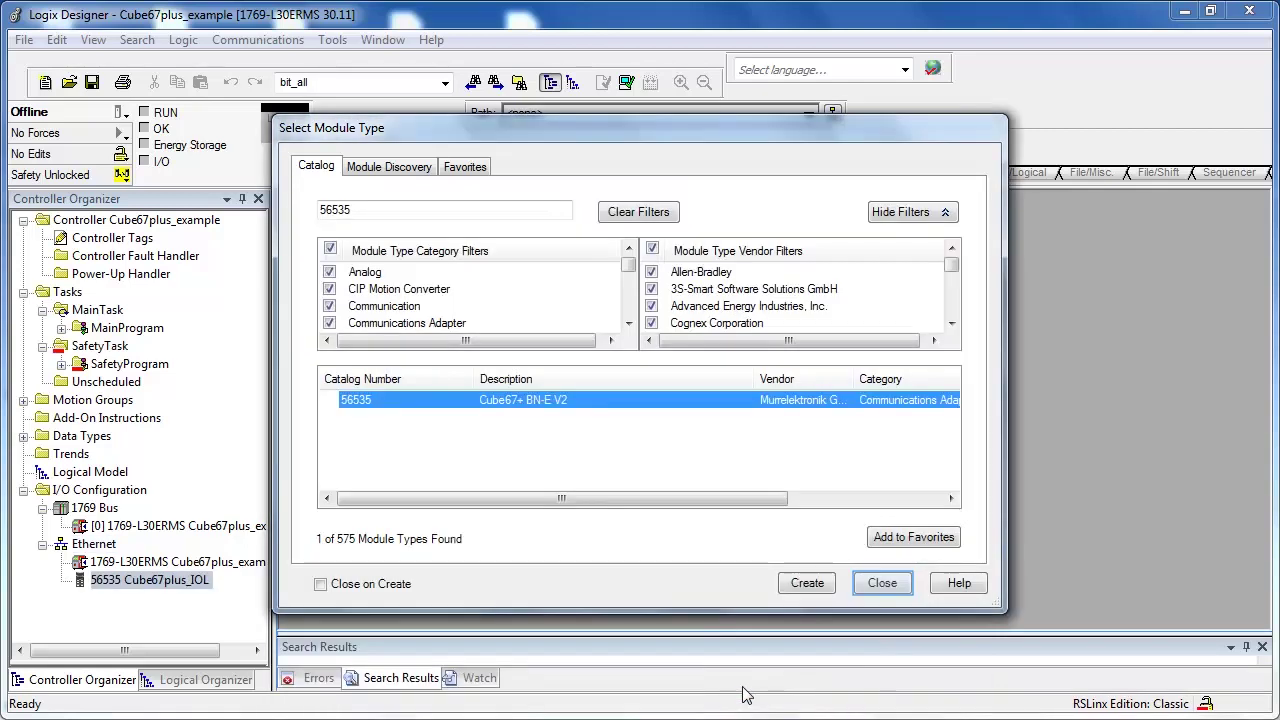
{"action": "left_click", "coordinate": [880, 588]}
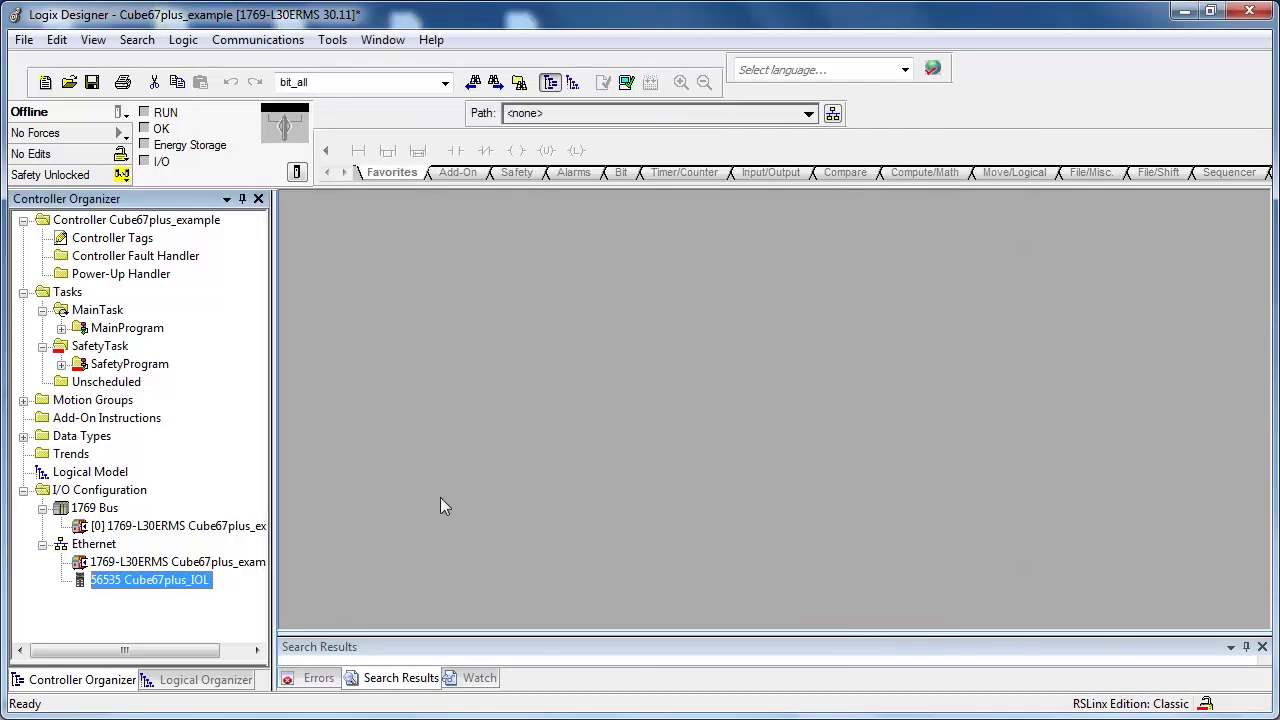
- Download the project via Who Active on AB_ETHIP-1 to 192.168.0.100 and return to Remote Run
{"action": "left_click", "coordinate": [226, 42]}
{"action": "left_click", "coordinate": [240, 58]}
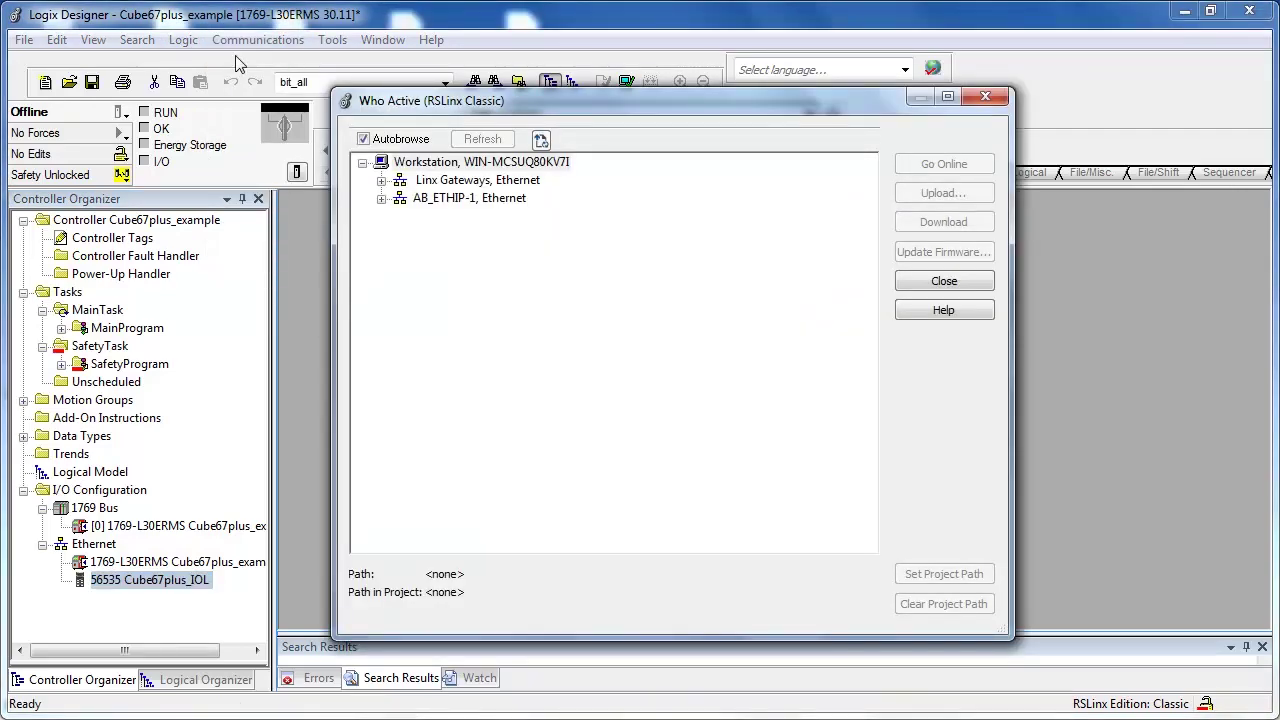
{"action": "left_click", "coordinate": [381, 198]}
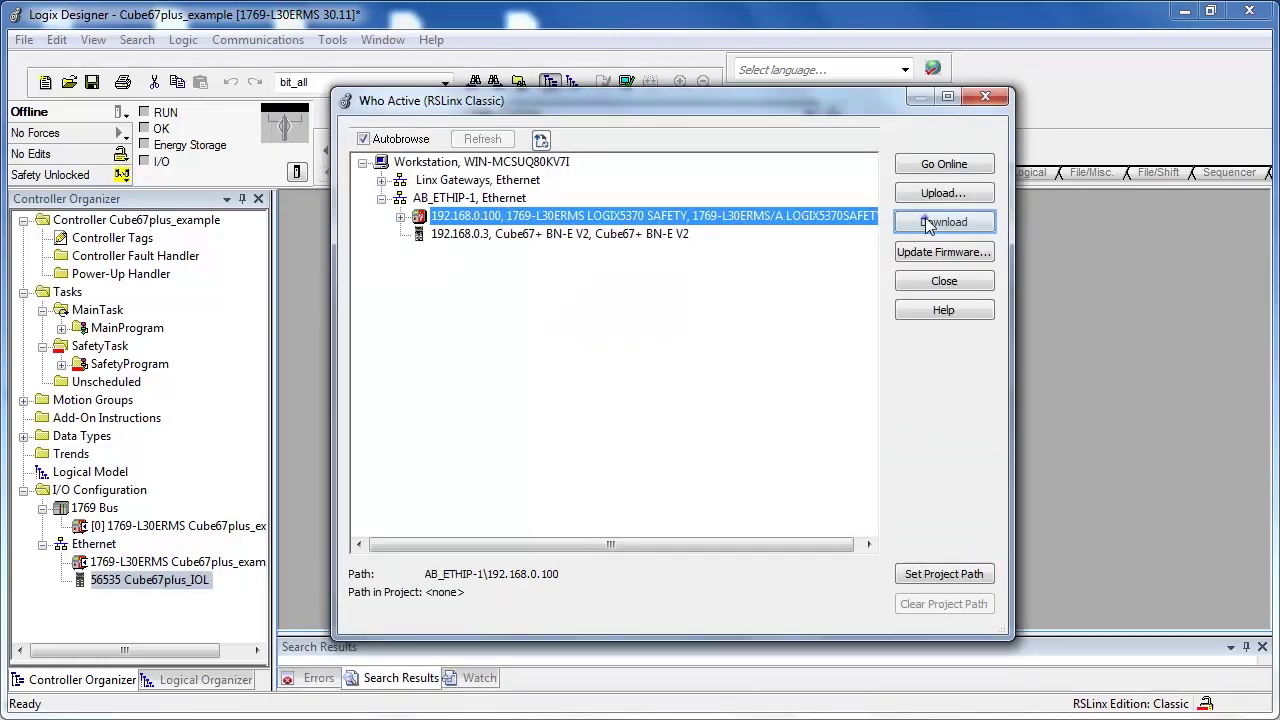
{"action": "left_click", "coordinate": [944, 222]}
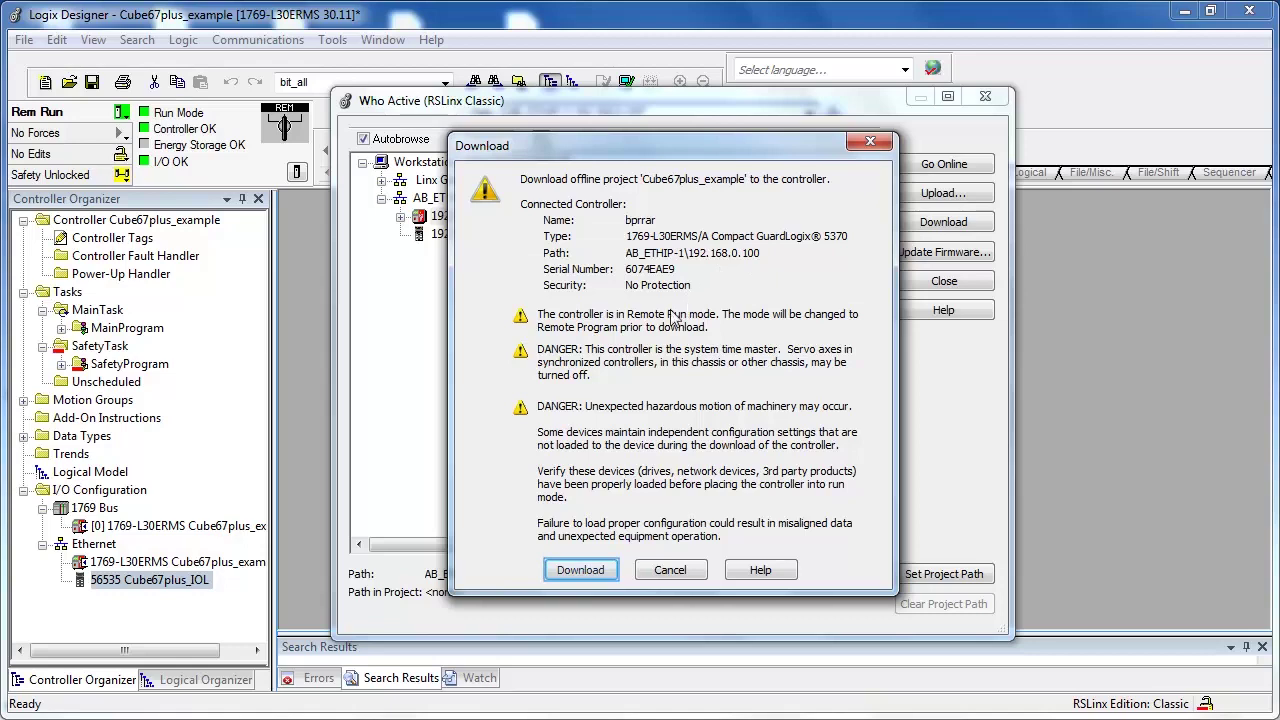
{"action": "left_click", "coordinate": [592, 580]}
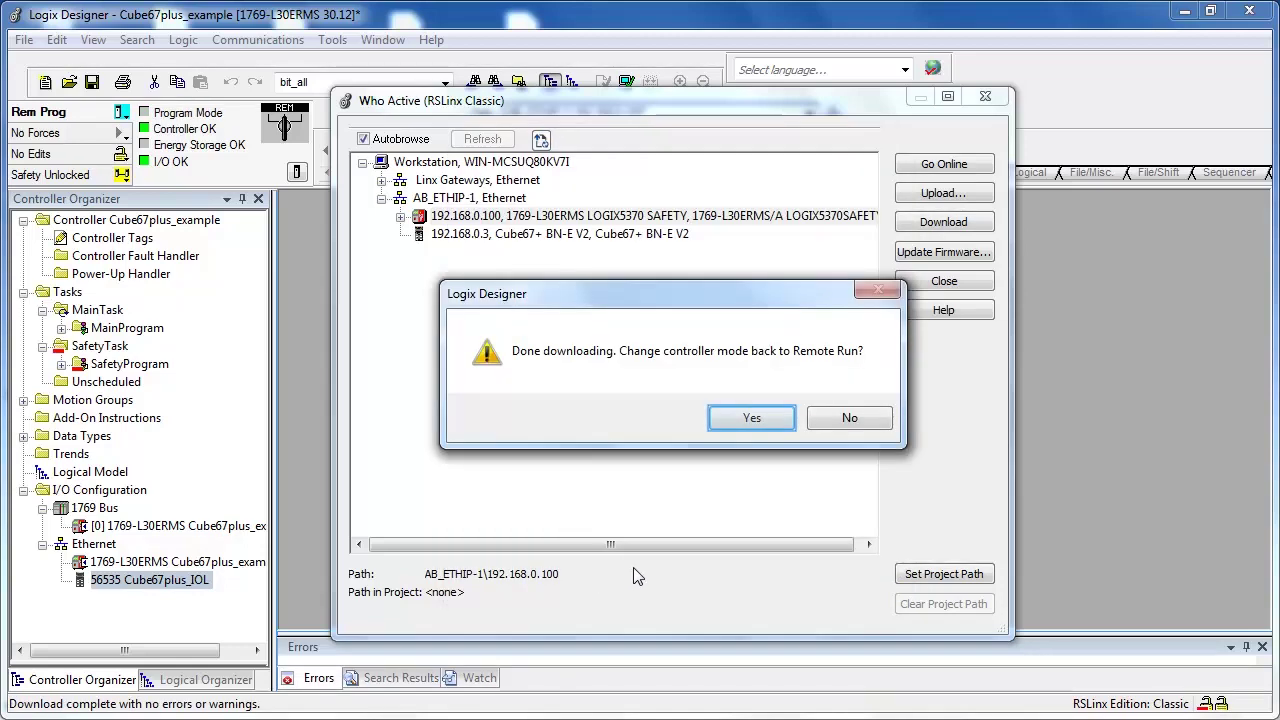
{"action": "left_click", "coordinate": [750, 418]}
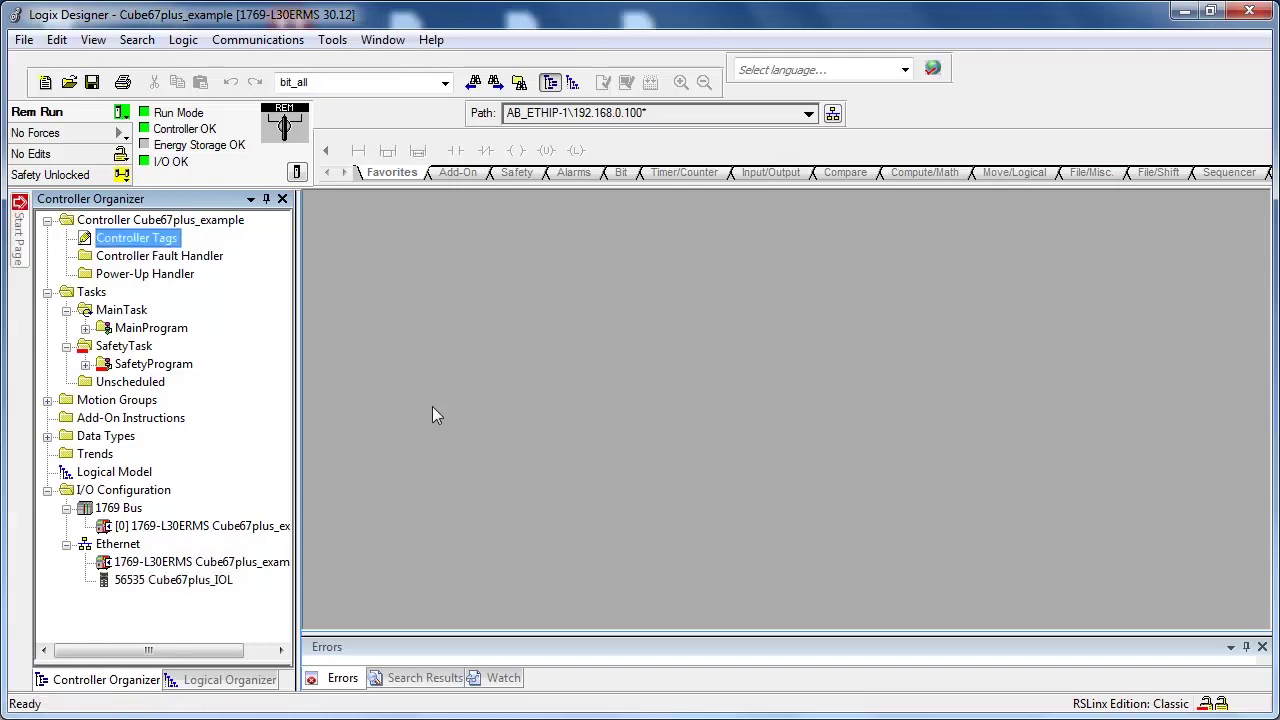
- Monitor Controller Tags with Cube67plus_IOL:I and its Data array expanded to show live values
{"action": "double_click", "coordinate": [166, 244]}
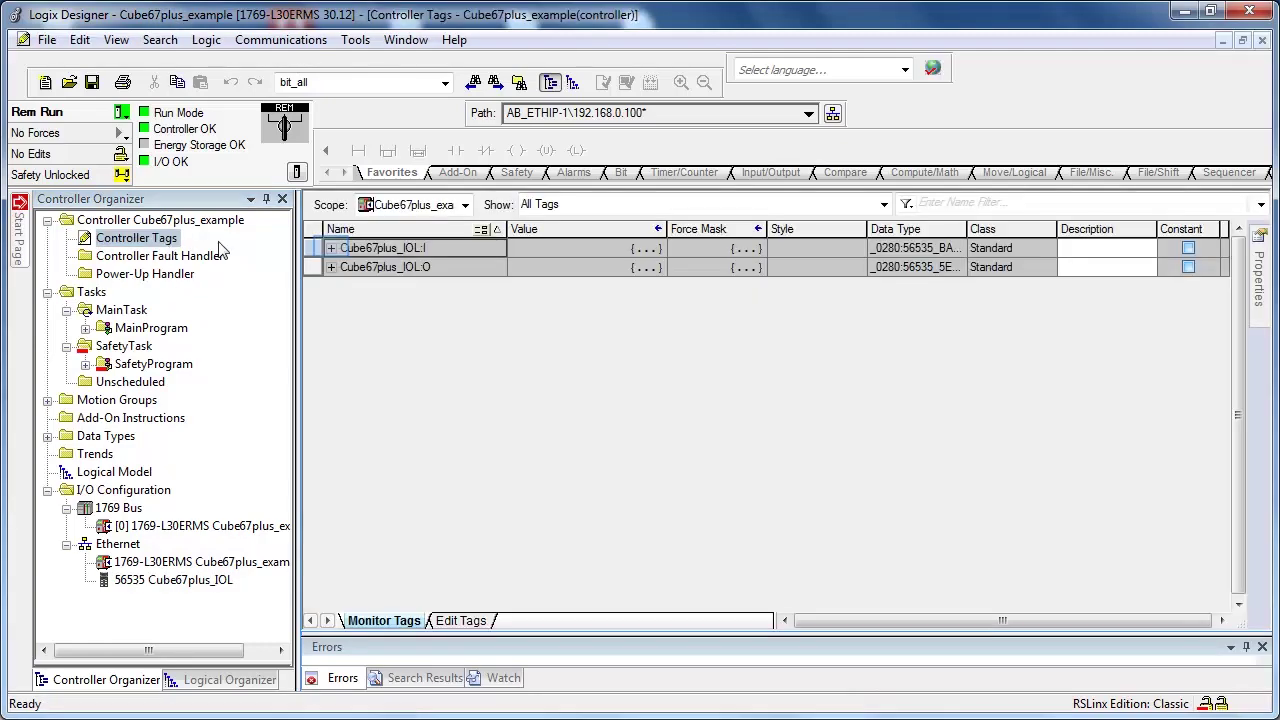
{"action": "left_click", "coordinate": [331, 248]}
{"action": "left_click", "coordinate": [347, 286]}
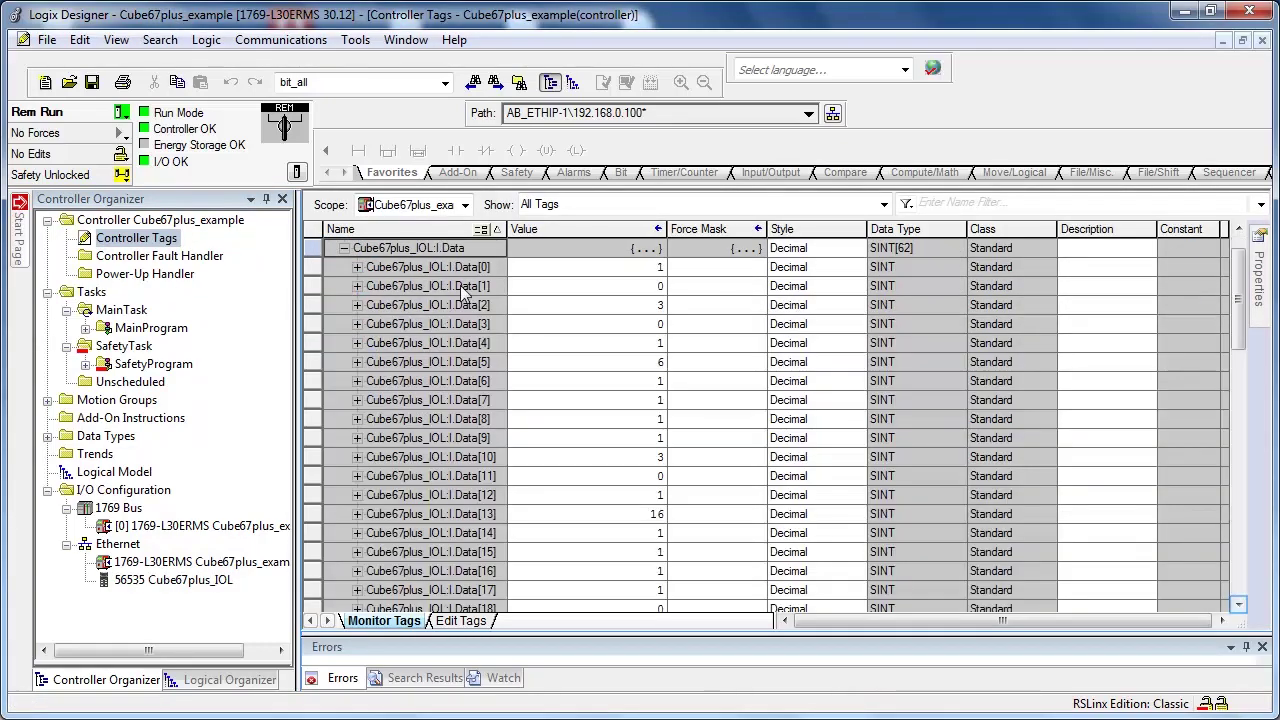
{"action": "left_click", "coordinate": [1238, 606]}
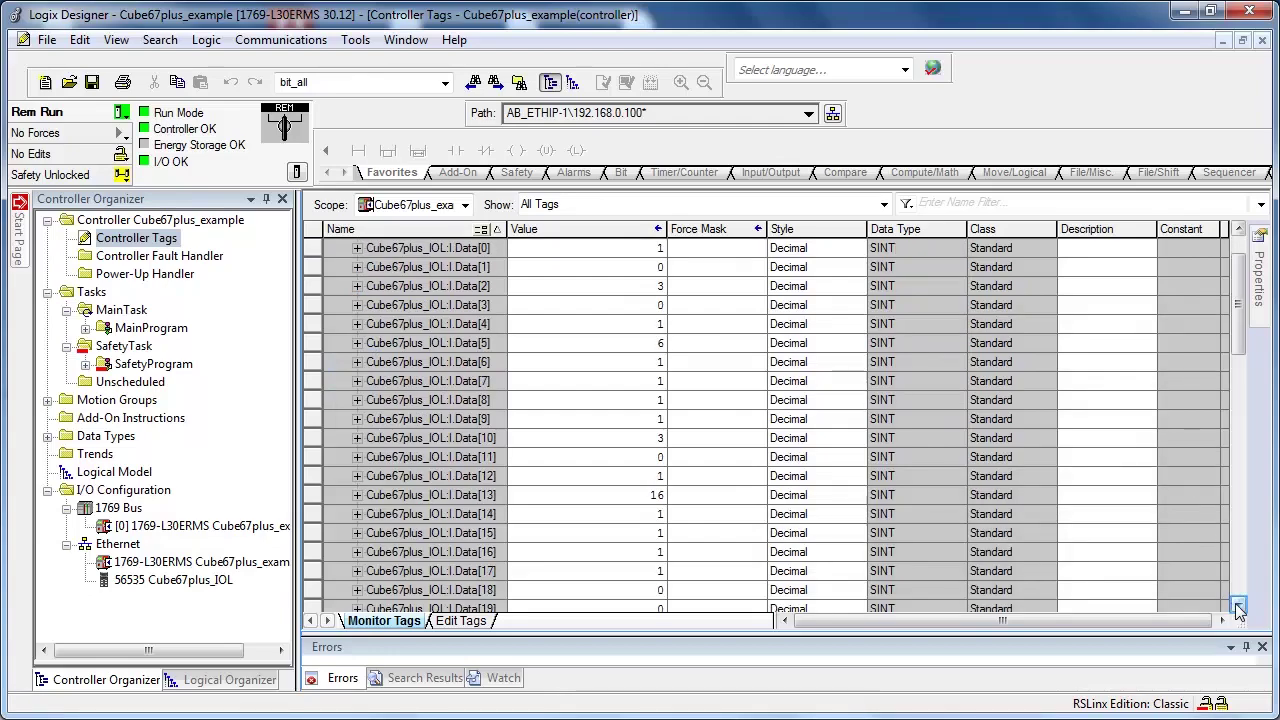